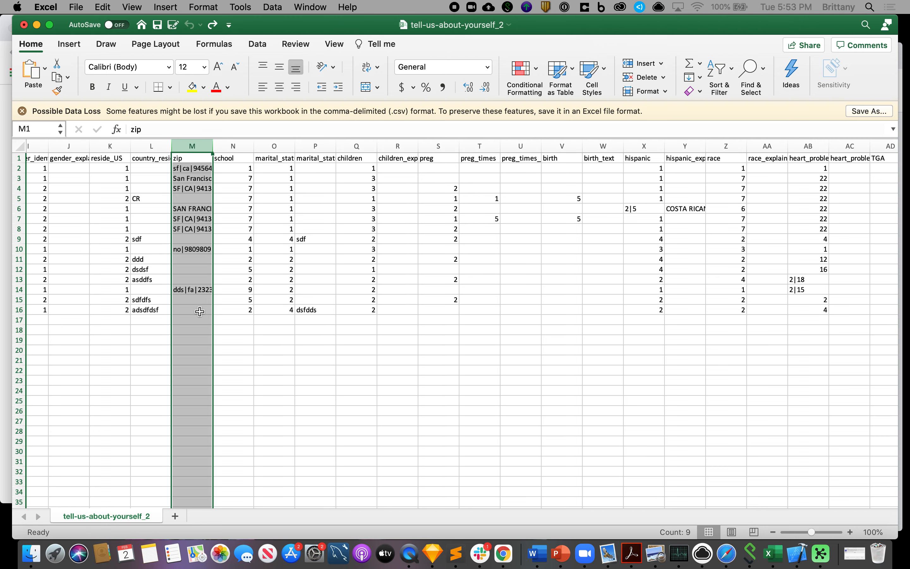
# Examine the school column's values and the neighbouring marital_status and children headers.
pyautogui.click(243, 171)
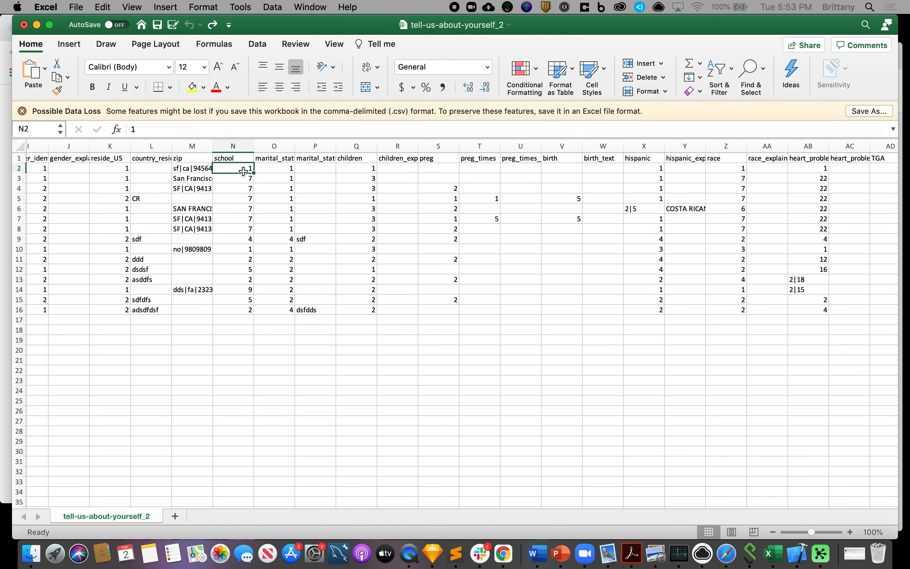
pyautogui.moveTo(244, 171); pyautogui.dragTo(247, 314)
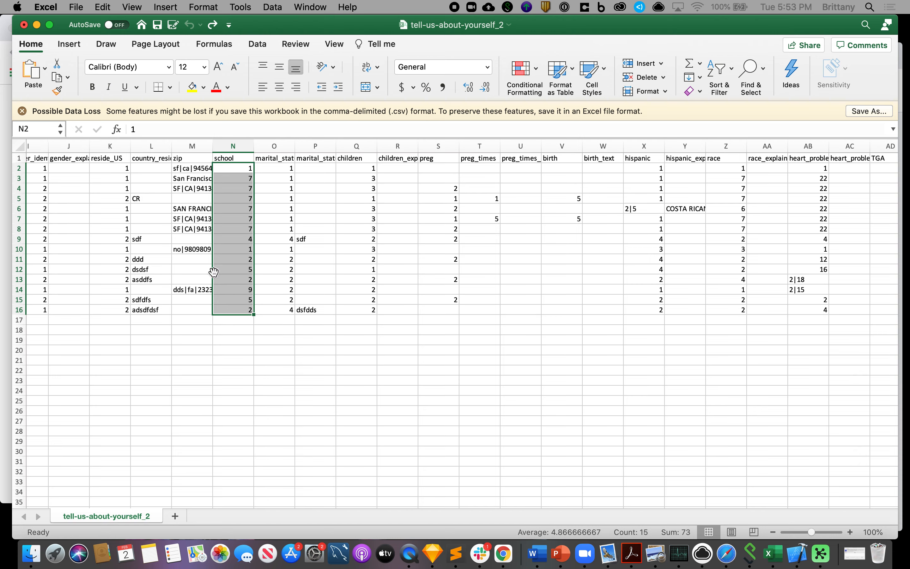
pyautogui.moveTo(233, 165); pyautogui.dragTo(233, 159)
pyautogui.click(481, 201)
pyautogui.click(269, 157)
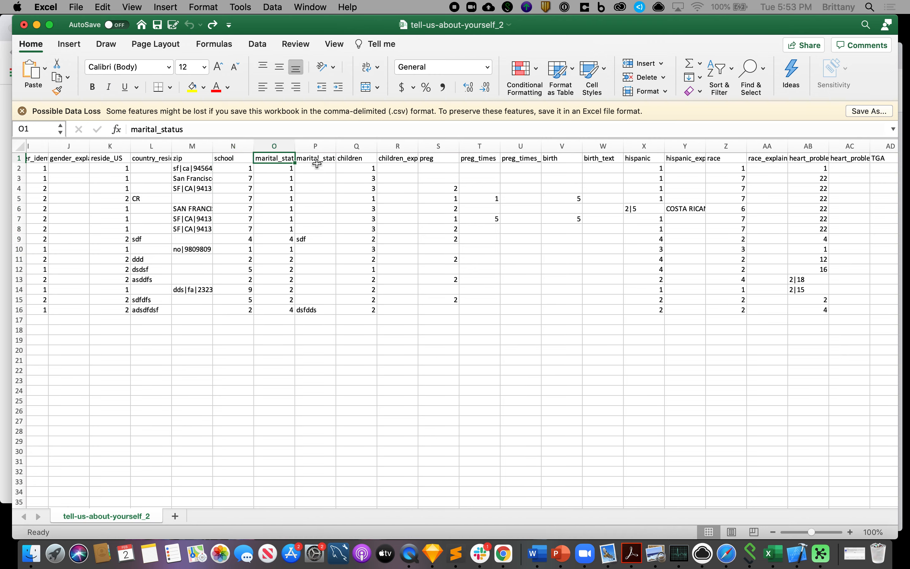
pyautogui.click(360, 163)
pyautogui.click(398, 162)
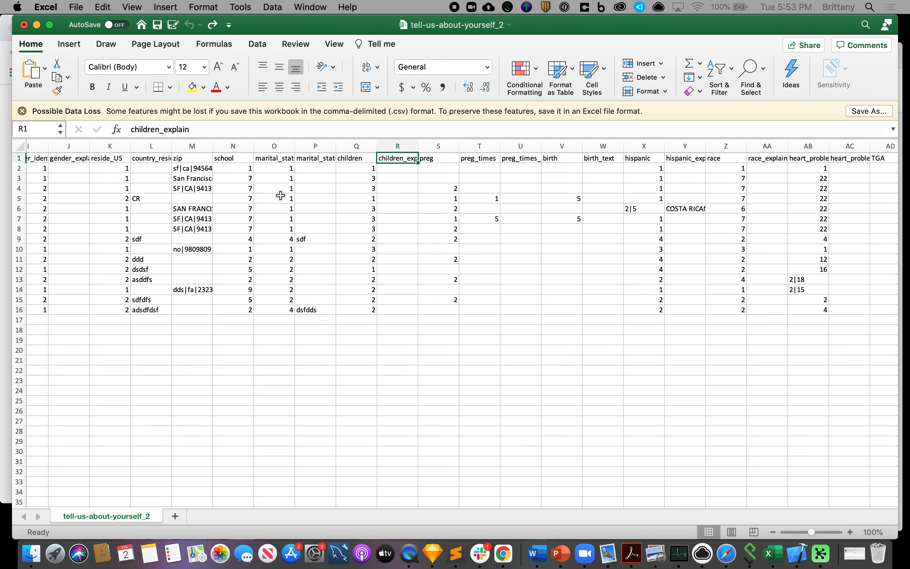
pyautogui.moveTo(246, 169); pyautogui.dragTo(249, 310)
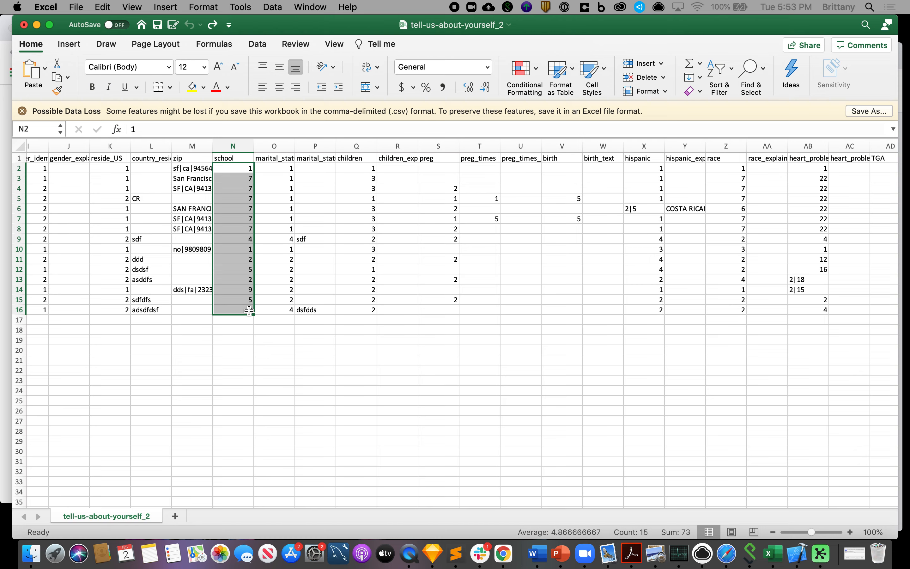
# Widen the zip column and insert two blank columns between it and the school column.
pyautogui.click(306, 270)
pyautogui.moveTo(212, 146); pyautogui.dragTo(276, 142)
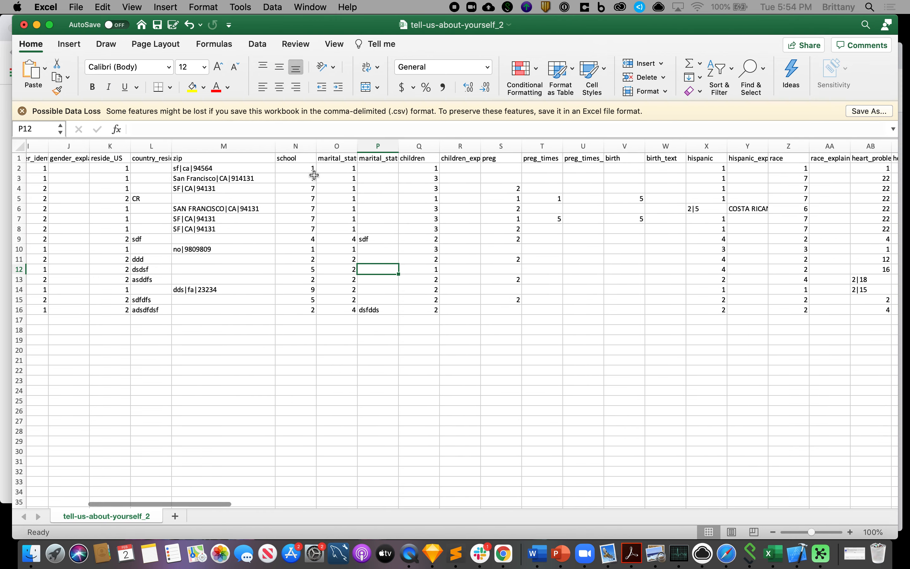
pyautogui.click(298, 145)
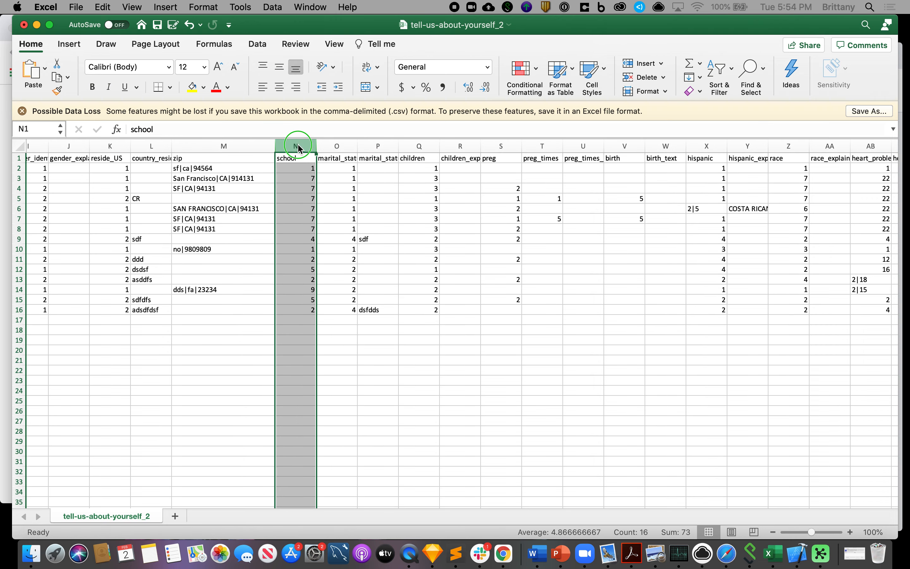
pyautogui.rightClick(298, 144)
pyautogui.click(328, 209)
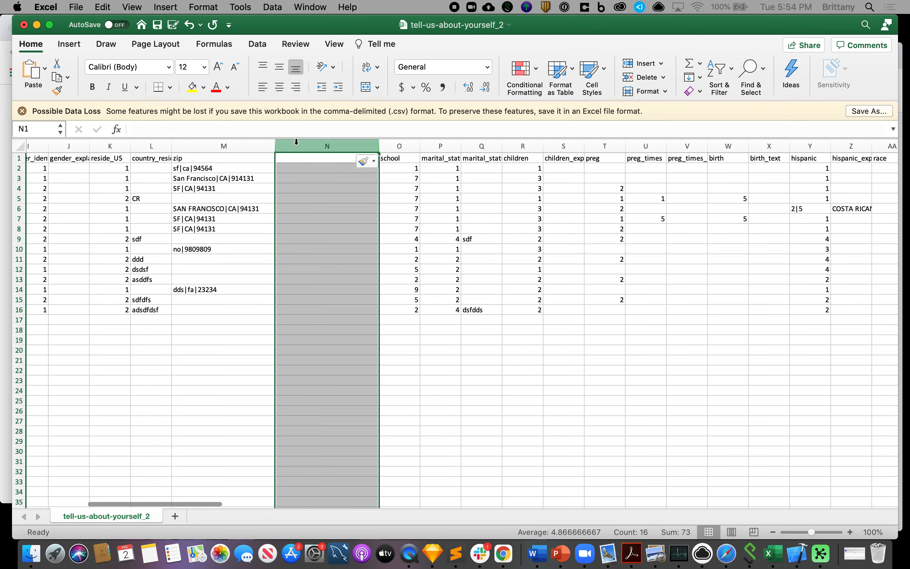
pyautogui.rightClick(298, 145)
pyautogui.click(321, 204)
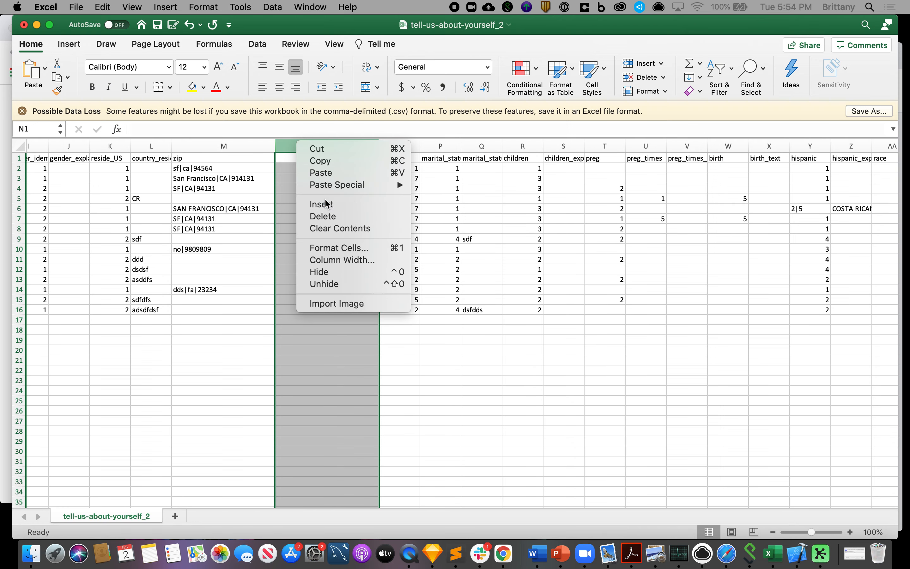
pyautogui.click(200, 146)
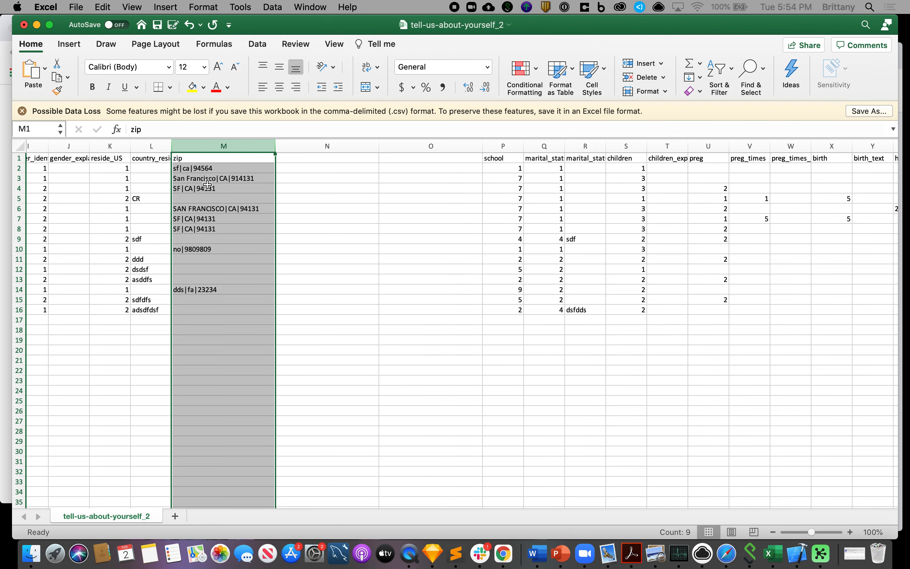
pyautogui.click(313, 146)
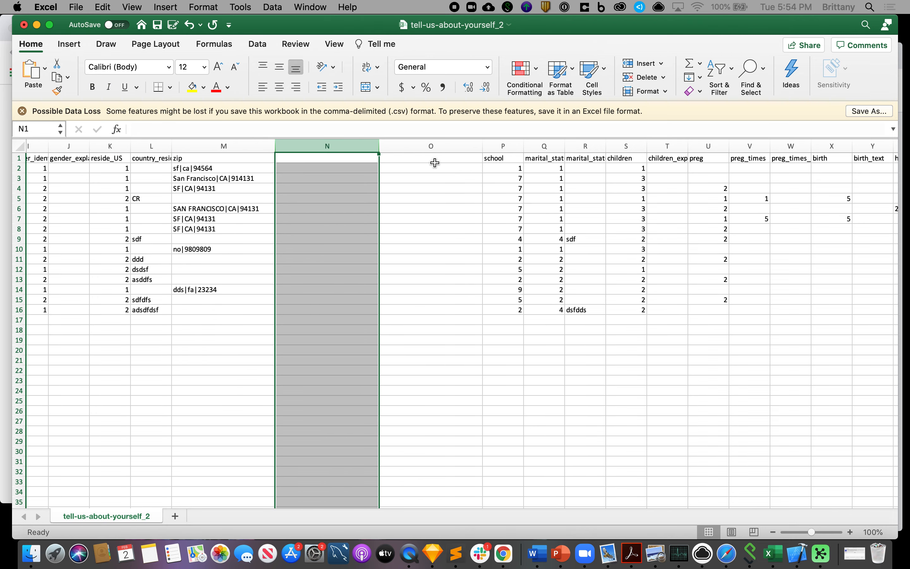
pyautogui.click(425, 146)
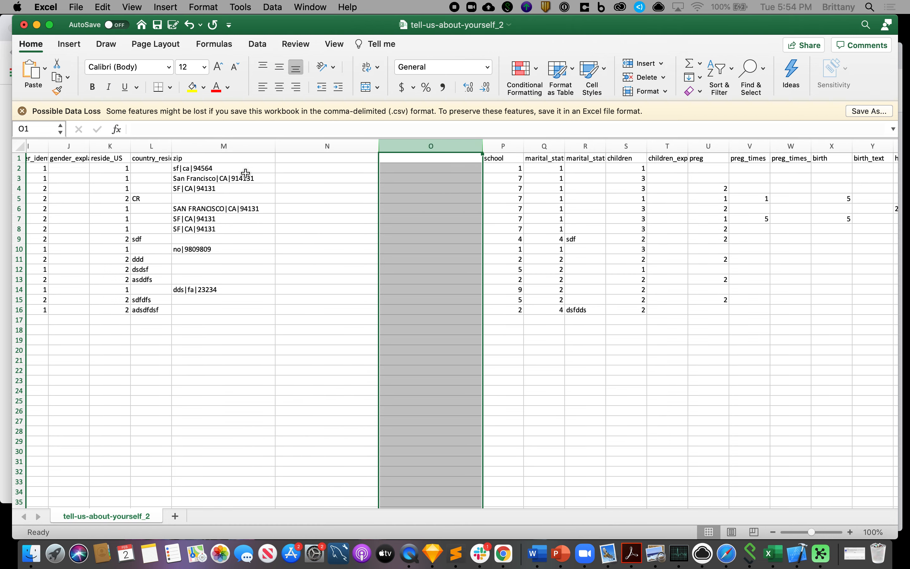
# Start Text to Columns on the whole zip column, using Delimited as the data type.
pyautogui.click(239, 147)
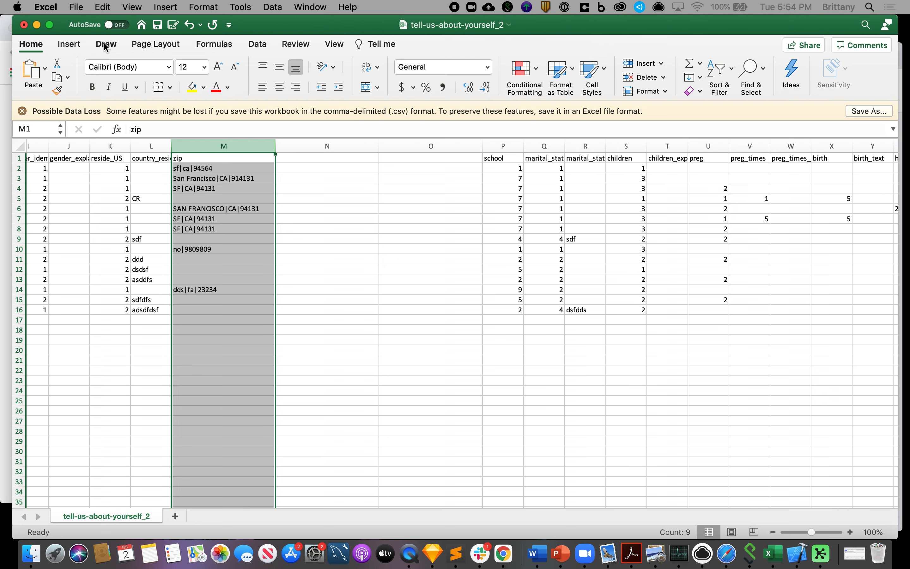
pyautogui.click(263, 46)
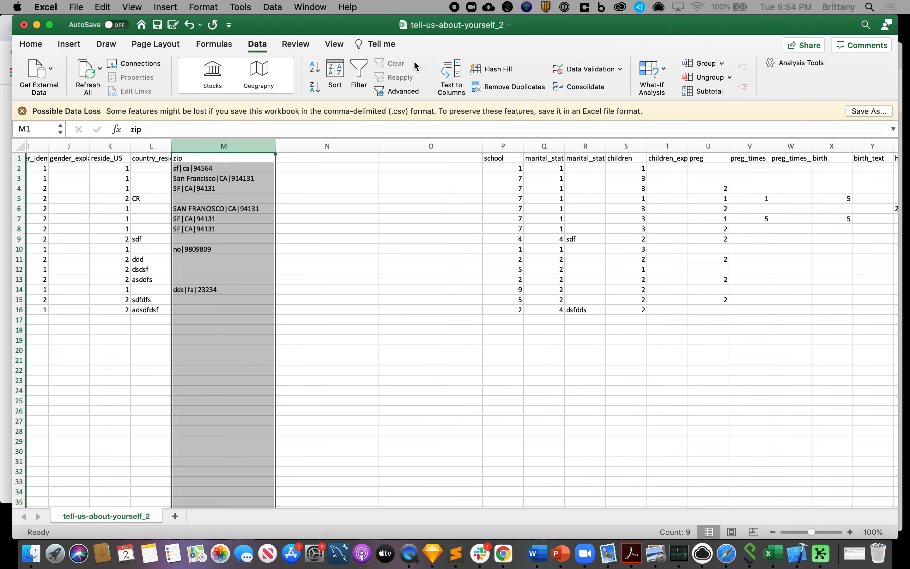
pyautogui.click(449, 70)
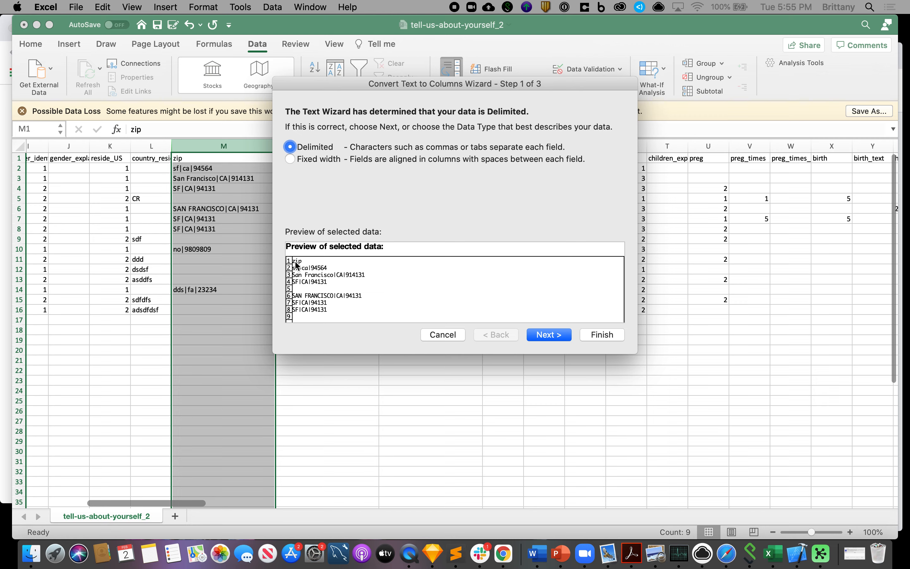
pyautogui.click(292, 148)
pyautogui.click(559, 338)
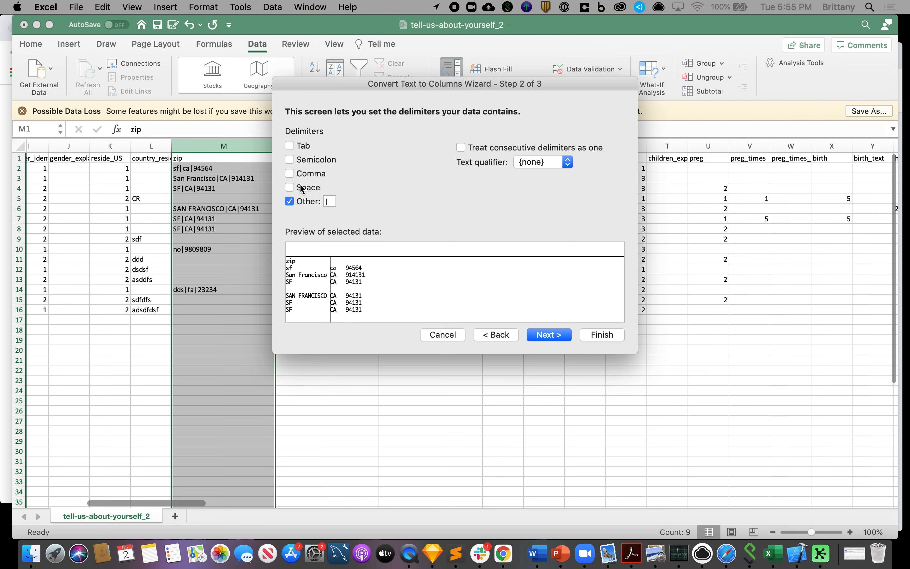
# Re-enter the pipe character "|" as the Other delimiter and proceed to the column format settings.
pyautogui.click(291, 202)
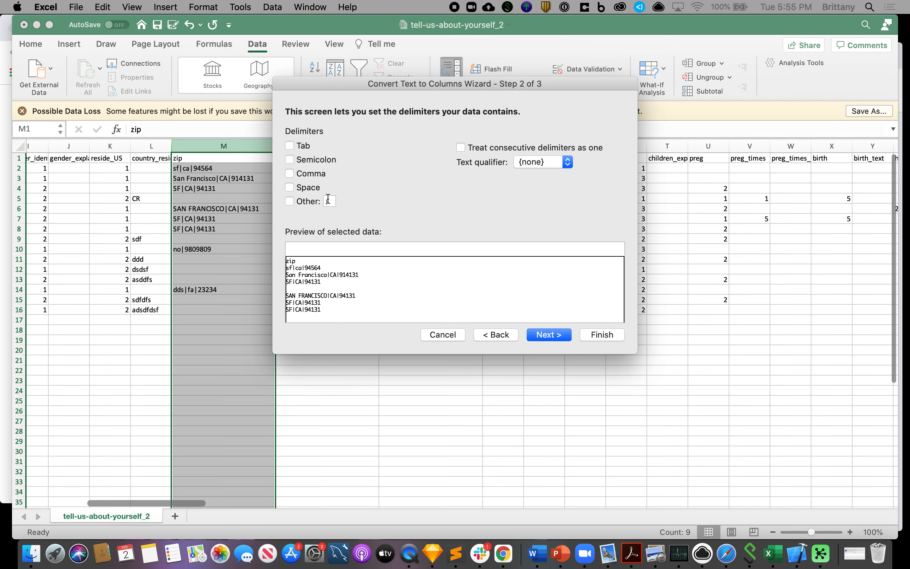
pyautogui.click(328, 199)
pyautogui.press('BackSpace')
pyautogui.click(292, 199)
pyautogui.click(295, 200)
pyautogui.write('|')
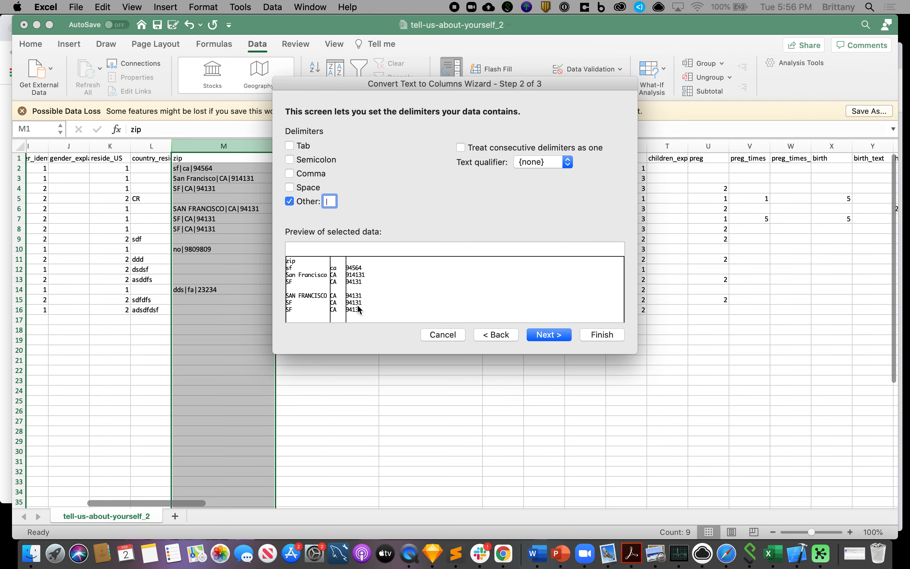
pyautogui.scroll(-1, 359, 308)
pyautogui.click(549, 336)
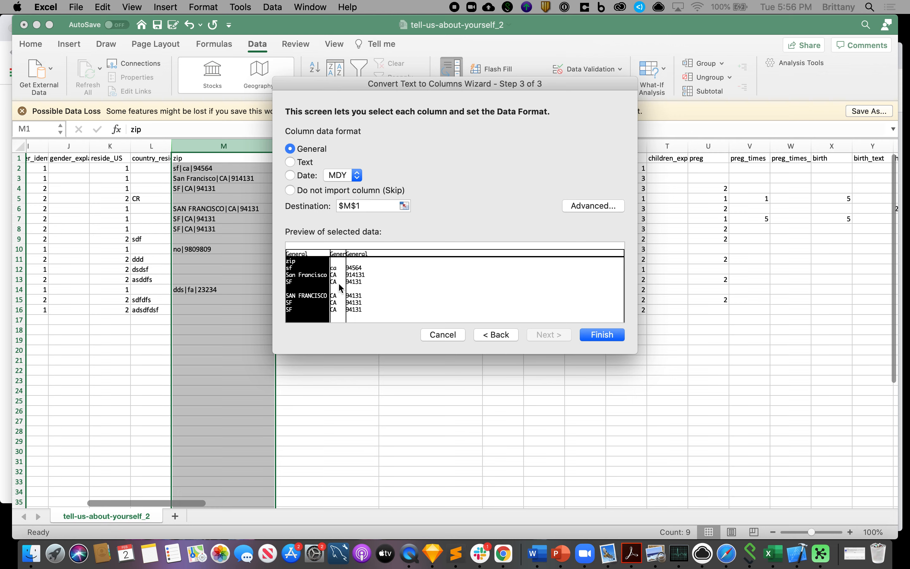
# Check the General format of each preview column and finish splitting the zip data with destination $M$1.
pyautogui.click(338, 256)
pyautogui.click(365, 256)
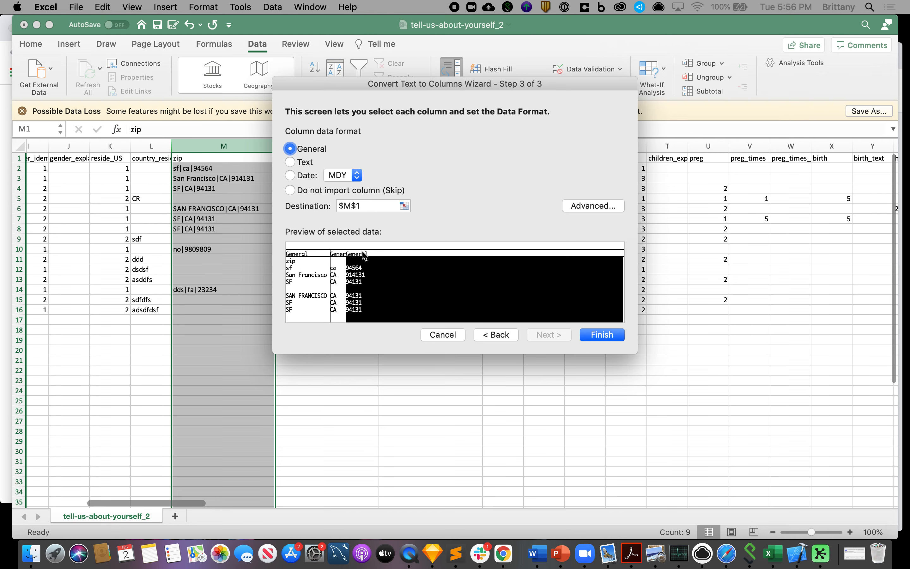
pyautogui.click(316, 256)
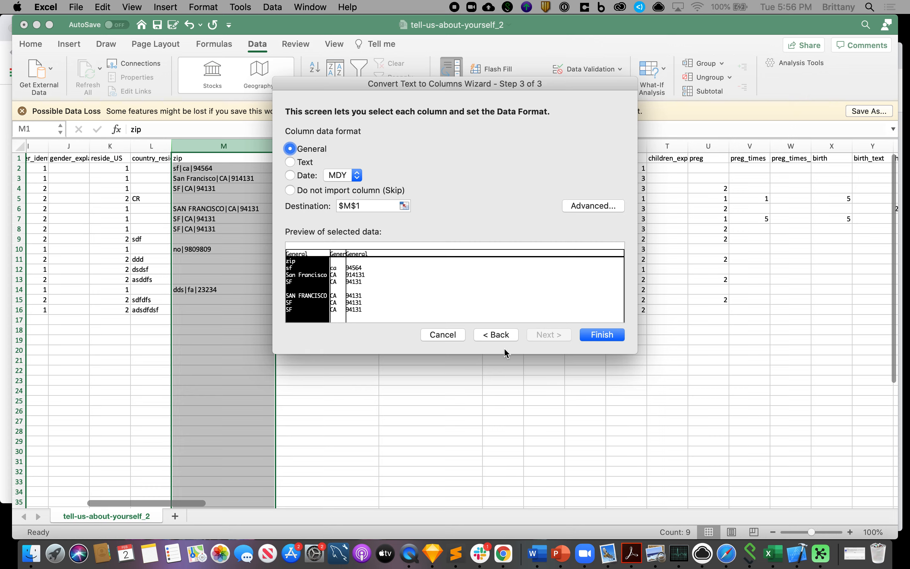
pyautogui.click(608, 335)
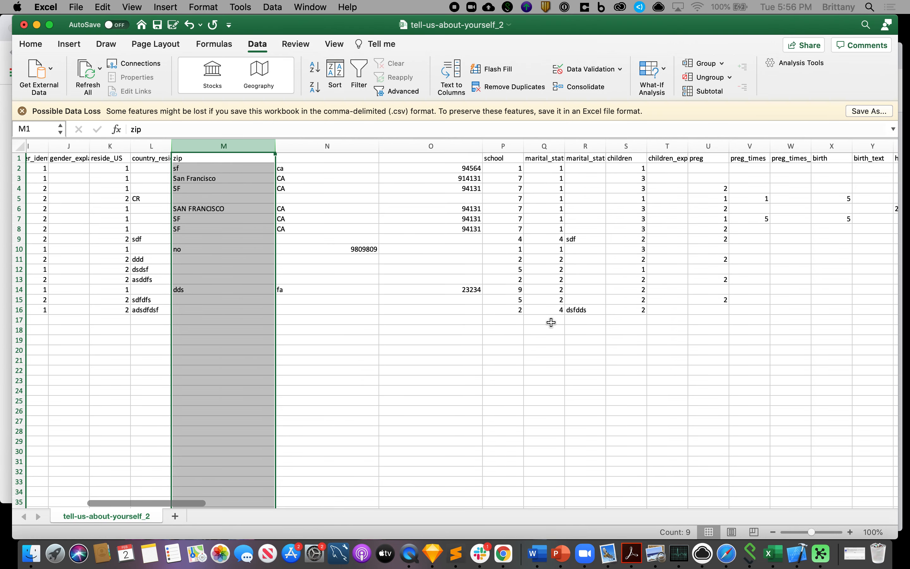
# Clear the zip header from cell M1 and autofit the width of the country_residence column.
pyautogui.click(228, 159)
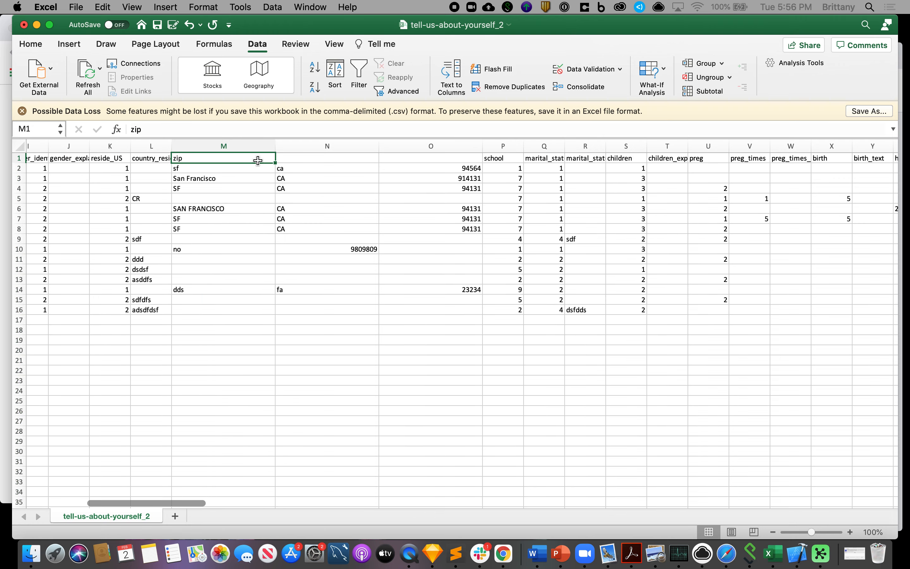
pyautogui.press('Delete')
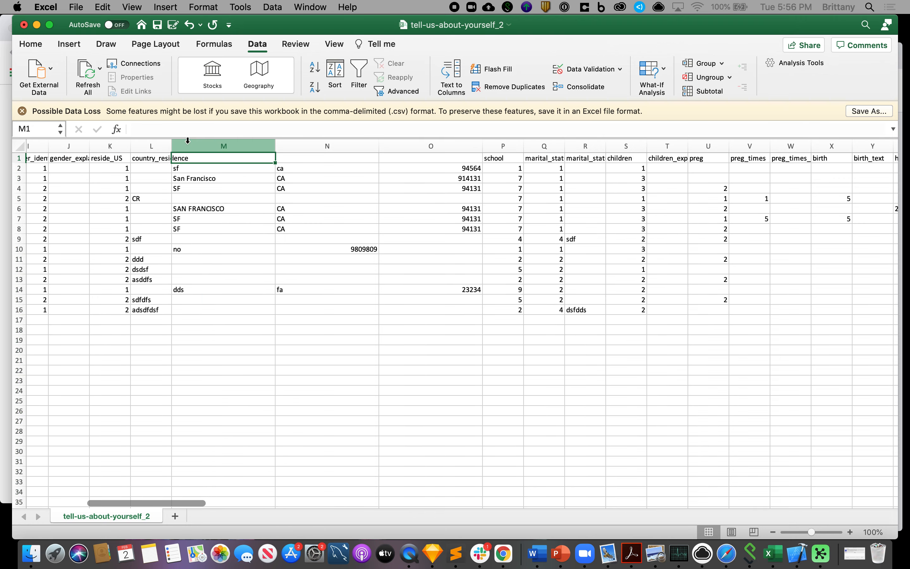
pyautogui.doubleClick(172, 146)
# Enter the headers city, state and zip in cells M1, N1 and O1.
pyautogui.click(250, 163)
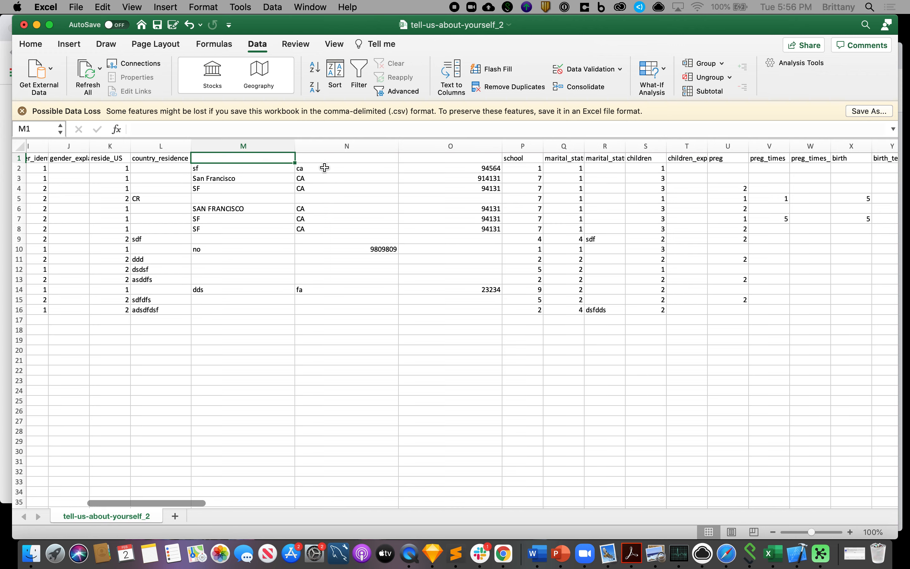
pyautogui.write('city')
pyautogui.press('Tab')
pyautogui.write('s')
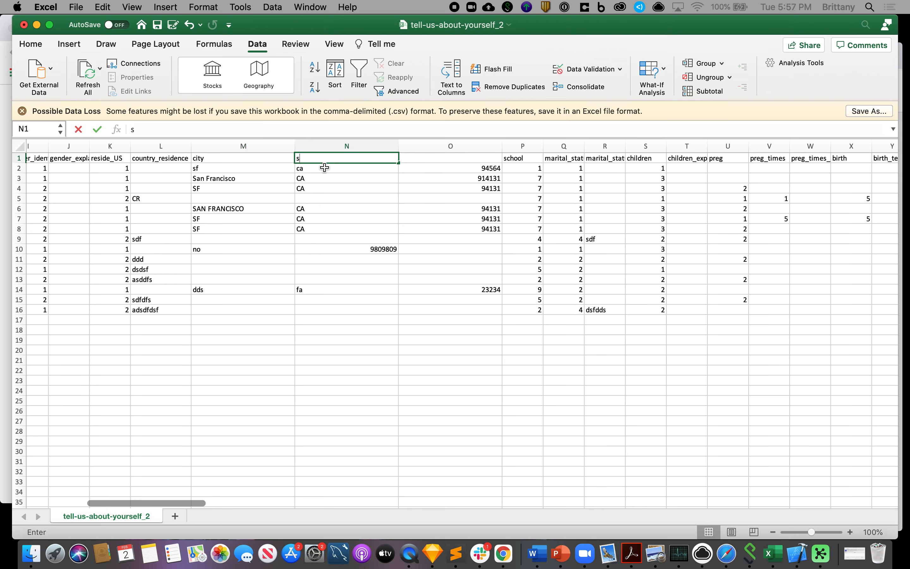
pyautogui.write('tate')
pyautogui.press('Tab')
pyautogui.write('zip')
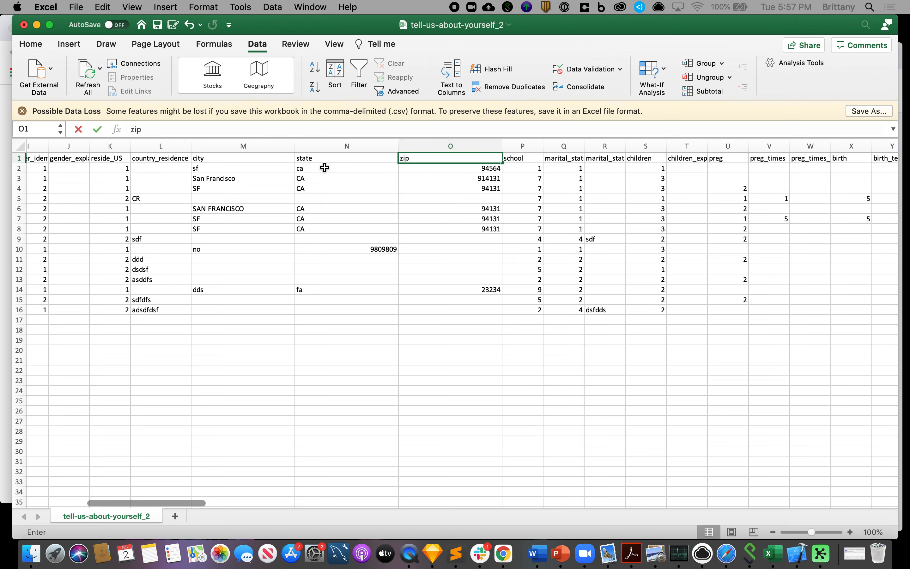
pyautogui.click(467, 308)
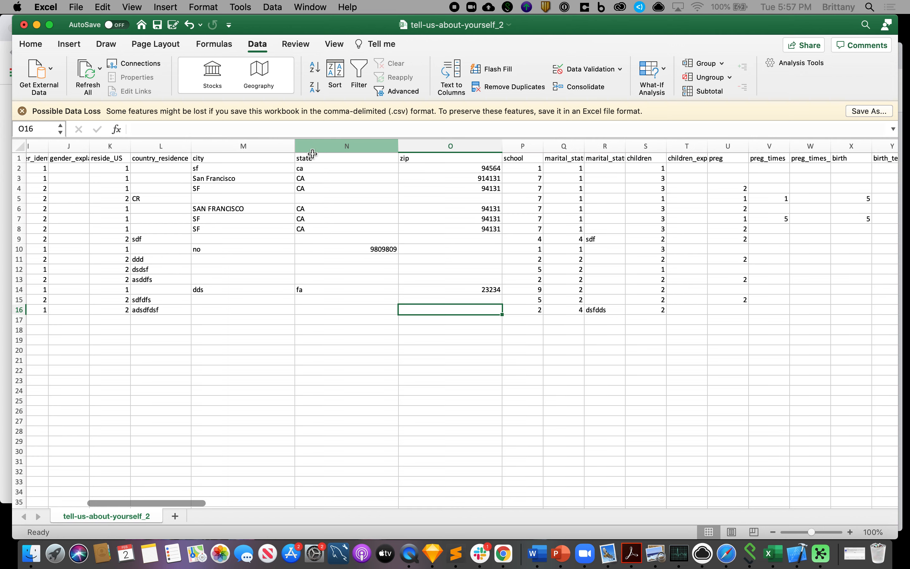
pyautogui.click(246, 147)
pyautogui.click(344, 150)
pyautogui.moveTo(427, 146); pyautogui.dragTo(257, 145)
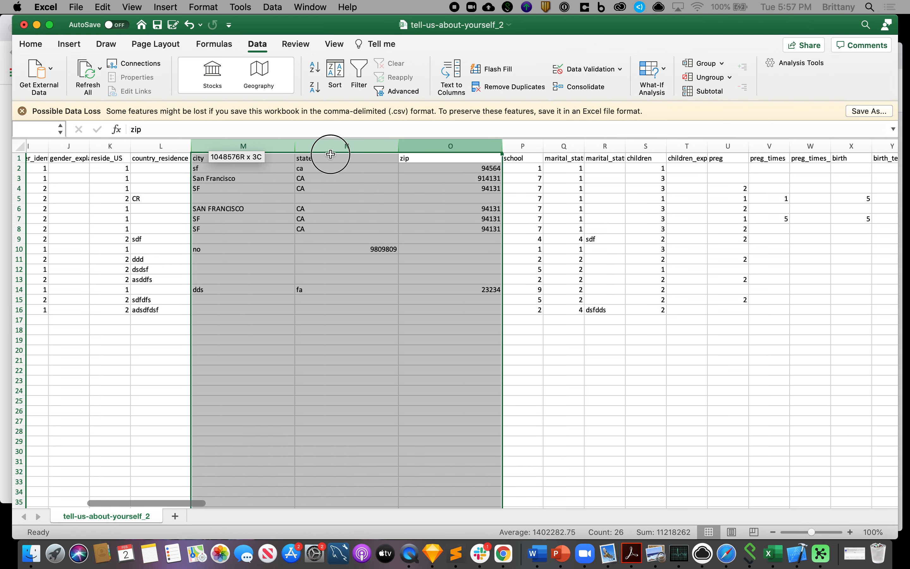
pyautogui.click(305, 146)
pyautogui.click(303, 188)
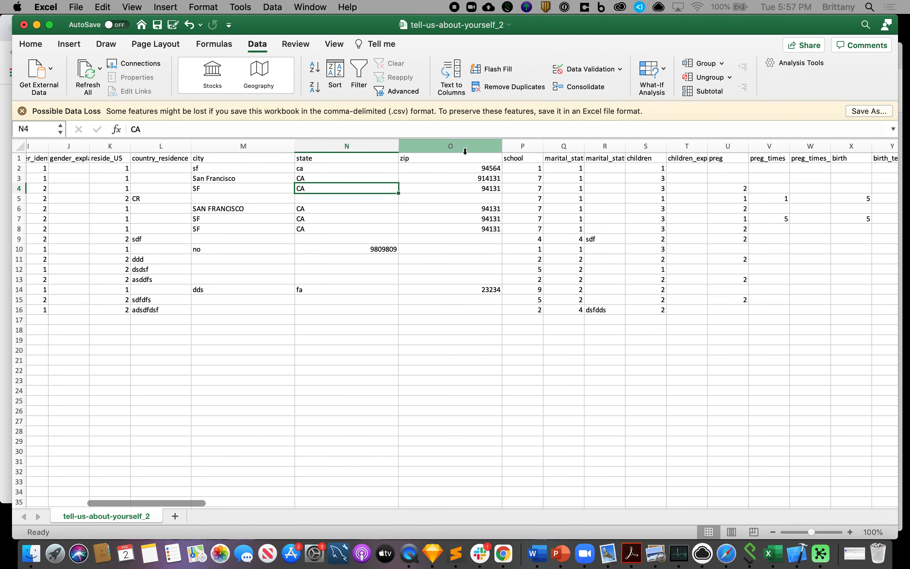
# Turn on filtering for the city, state and zip columns.
pyautogui.moveTo(463, 151); pyautogui.dragTo(241, 148)
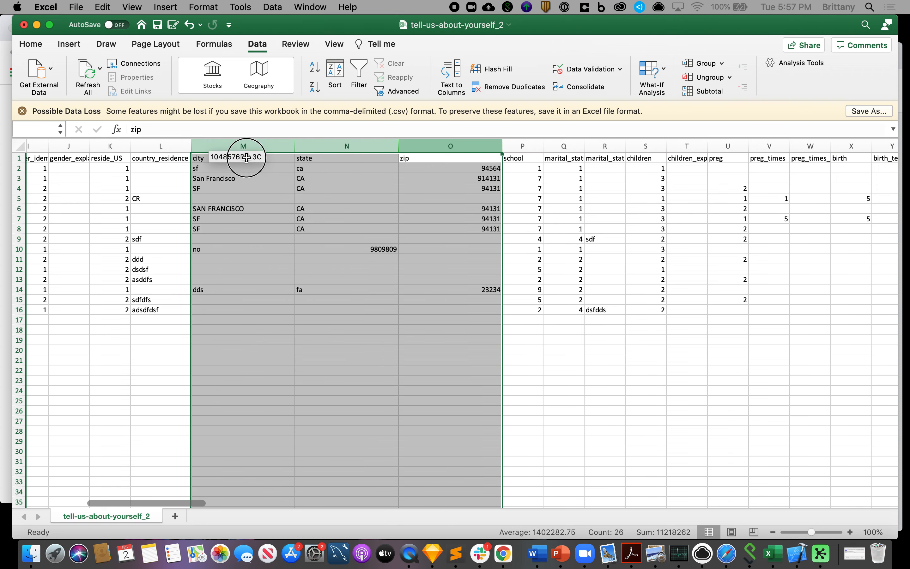
pyautogui.click(35, 46)
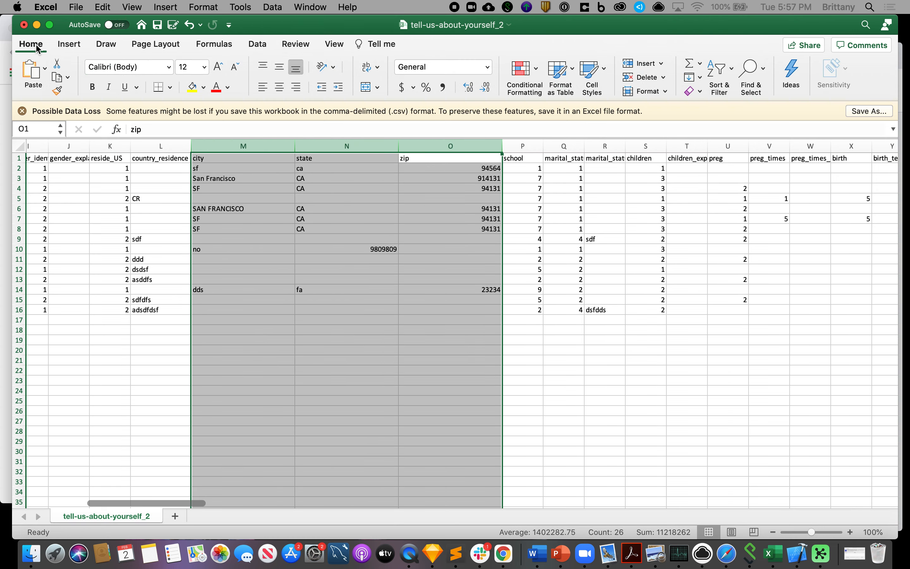
pyautogui.click(719, 72)
pyautogui.click(735, 143)
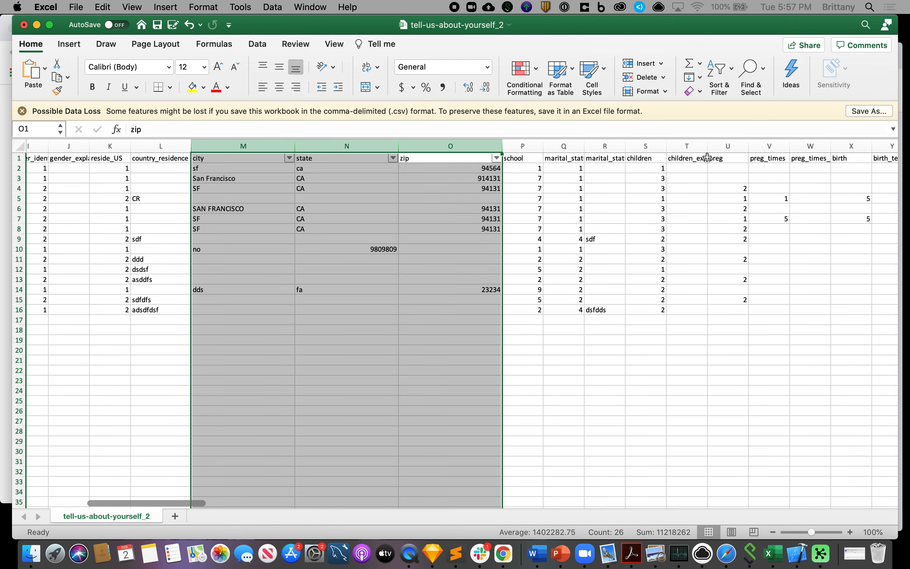
# Filter the state column to show only the rows with the value ca.
pyautogui.click(392, 158)
pyautogui.click(430, 303)
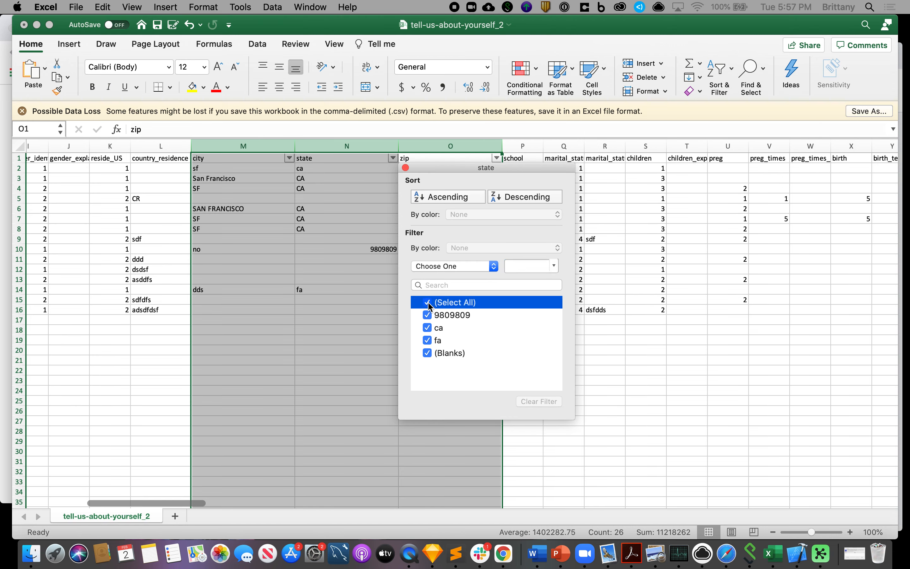
pyautogui.click(428, 328)
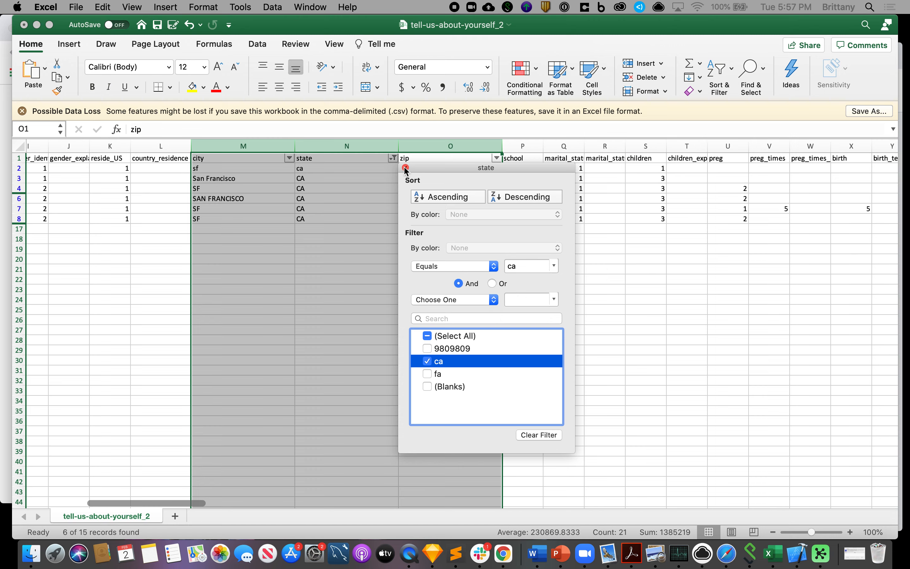
# Leave the state filter settings and examine the state and city values of the filtered rows 2 to 8.
pyautogui.click(336, 329)
pyautogui.click(337, 331)
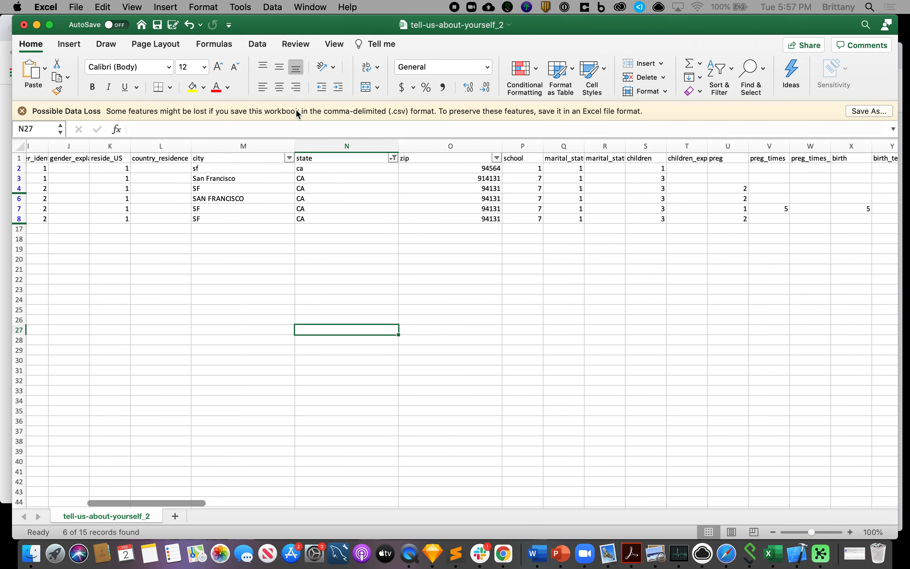
pyautogui.moveTo(319, 169); pyautogui.dragTo(318, 220)
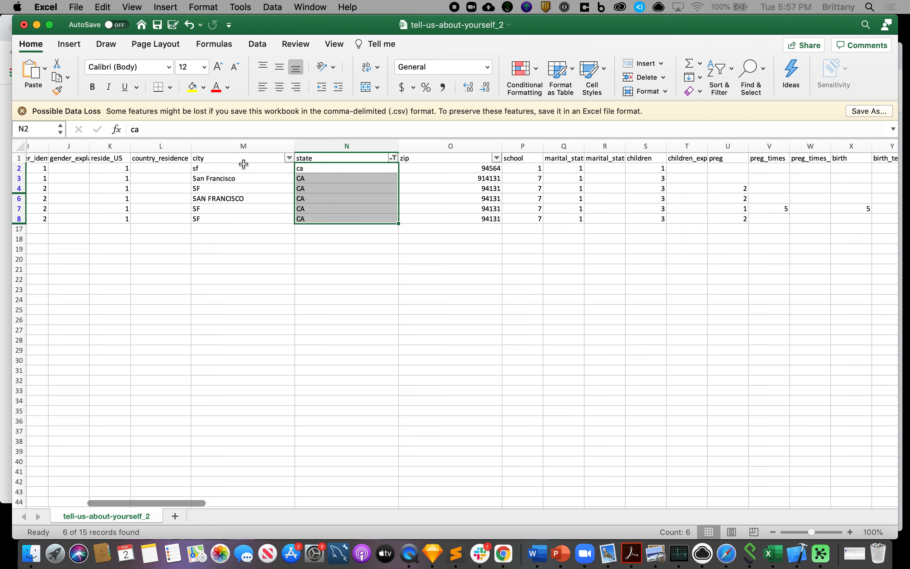
pyautogui.moveTo(244, 168); pyautogui.dragTo(245, 222)
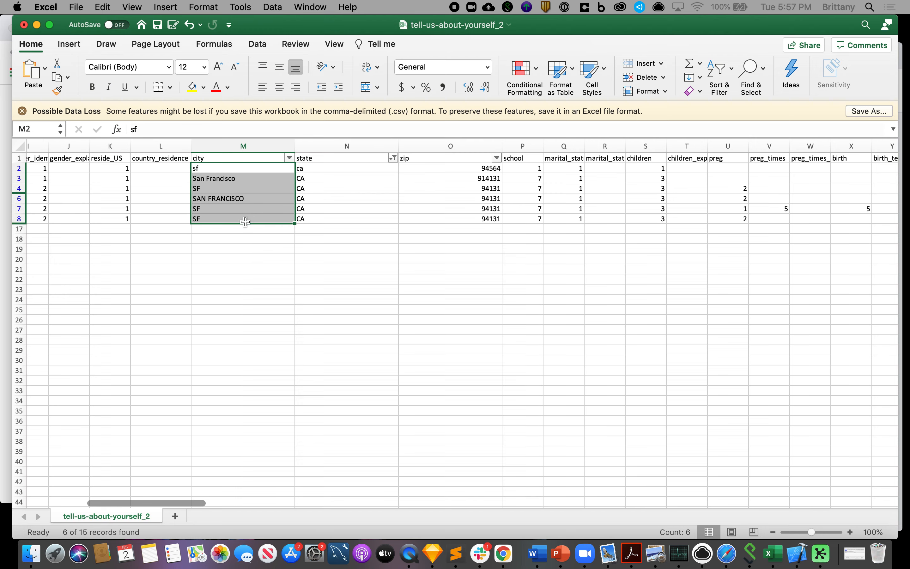
pyautogui.click(330, 221)
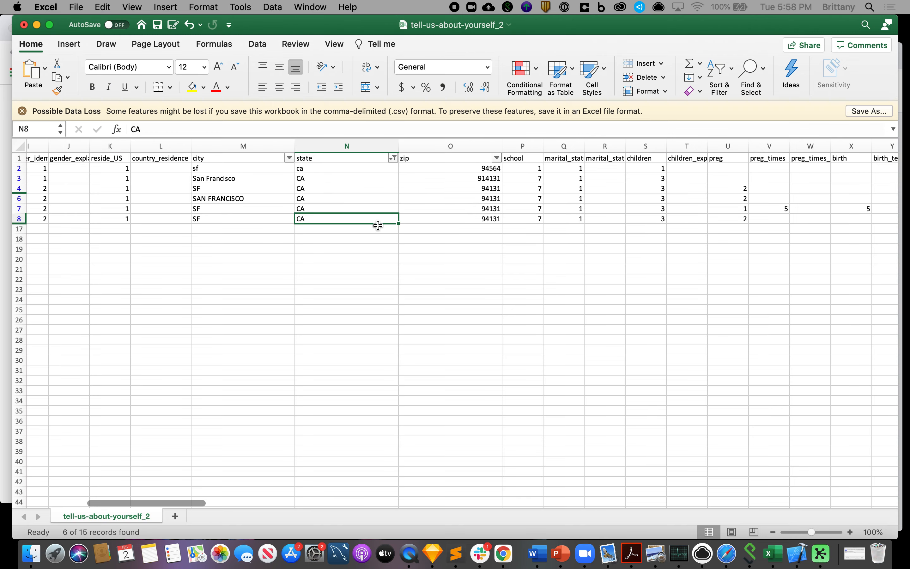
# Examine the info and heart_problem columns for the filtered records and return to the city, state and zip columns.
pyautogui.hscroll(15, 378, 225)
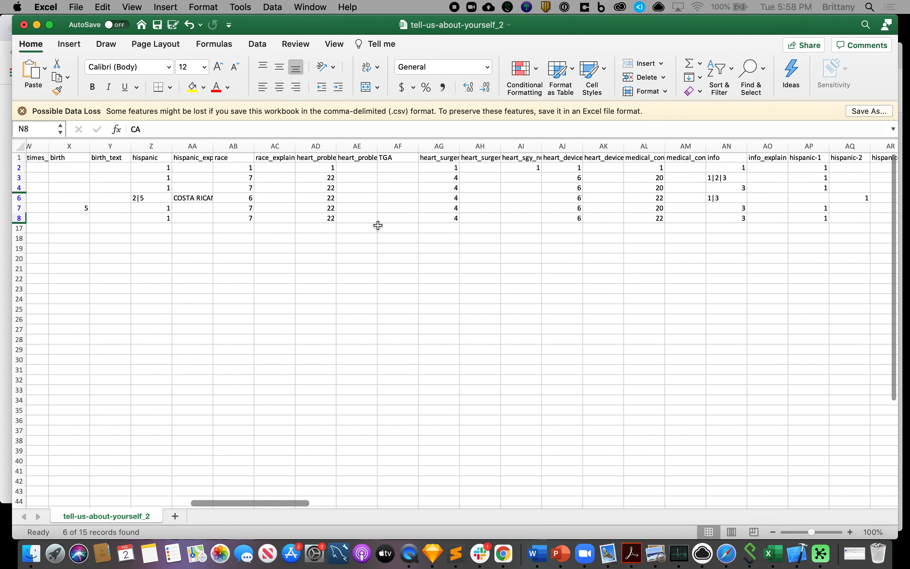
pyautogui.hscroll(7, 378, 225)
pyautogui.click(467, 148)
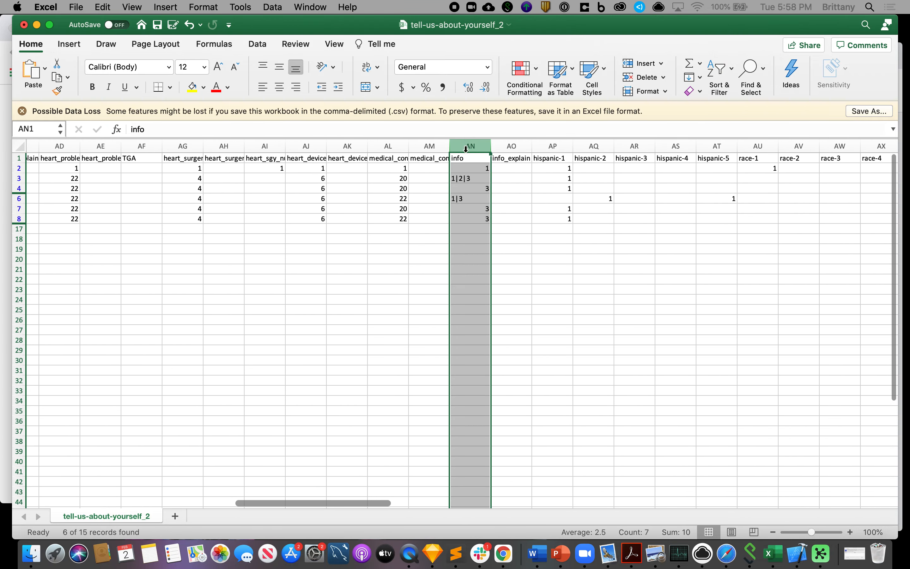
pyautogui.hscroll(-6, 459, 276)
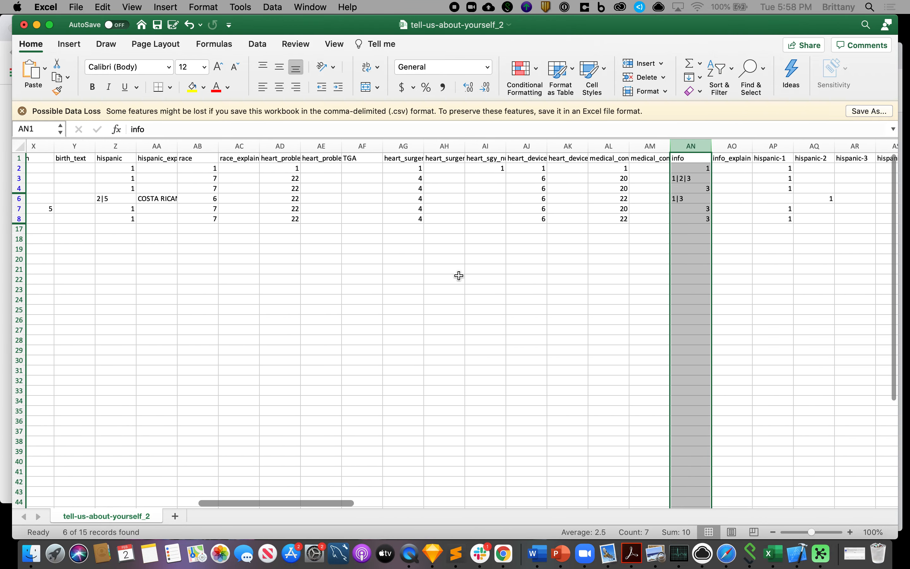
pyautogui.click(279, 146)
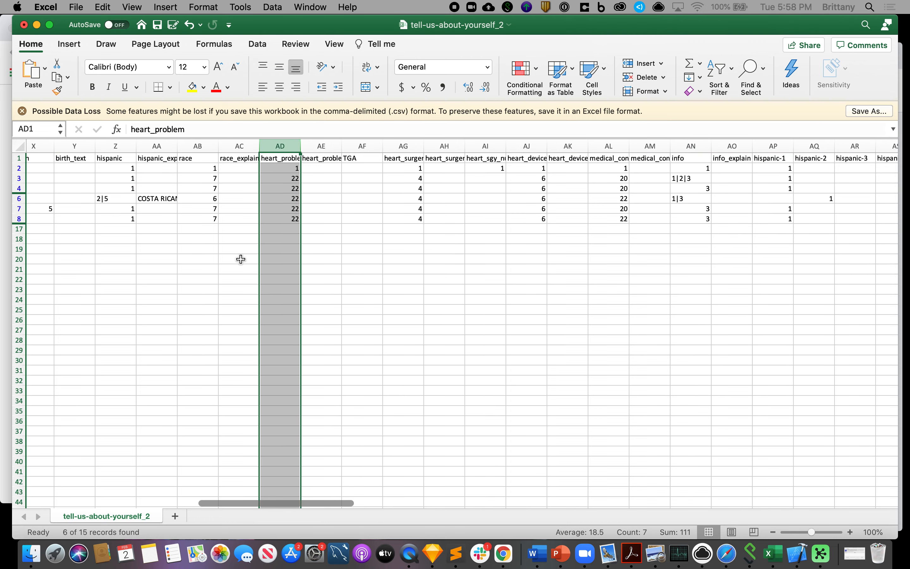
pyautogui.hscroll(-10, 240, 259)
pyautogui.hscroll(-8, 241, 259)
pyautogui.hscroll(3, 241, 259)
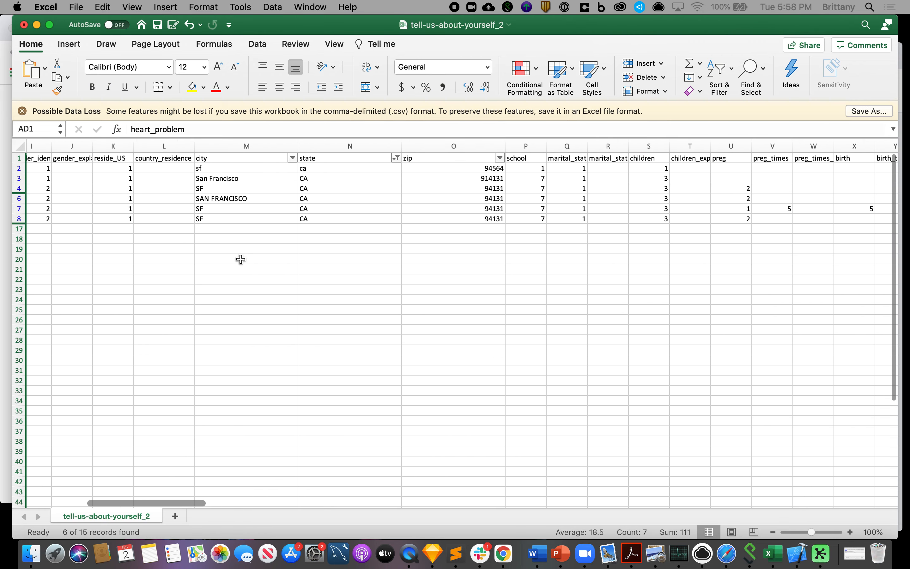